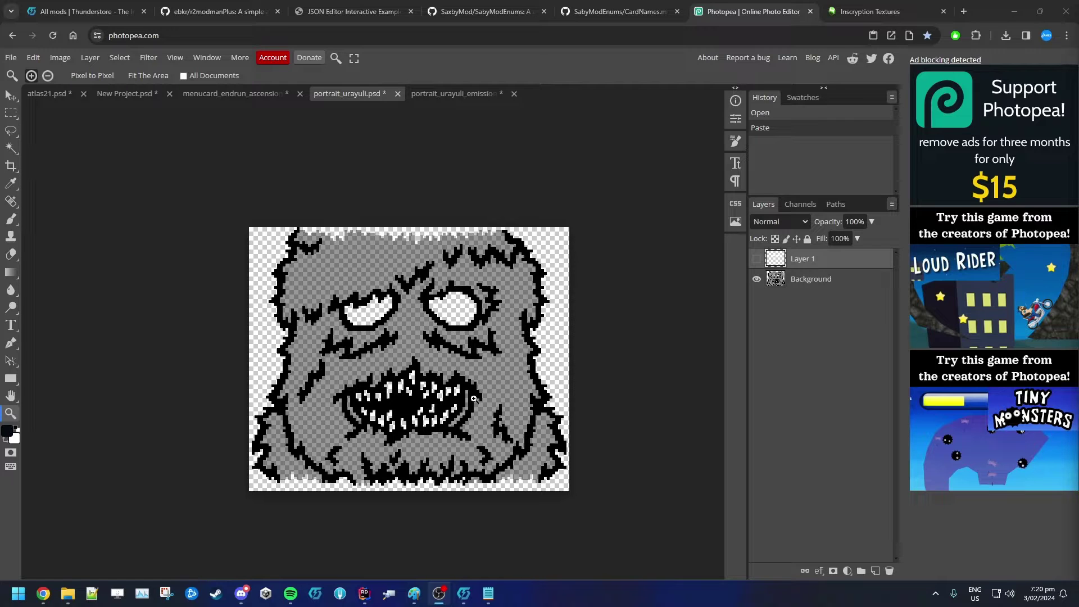
# Switch to the portrait_urayuli_emission document showing the two white eye shapes
pyautogui.click(458, 92)
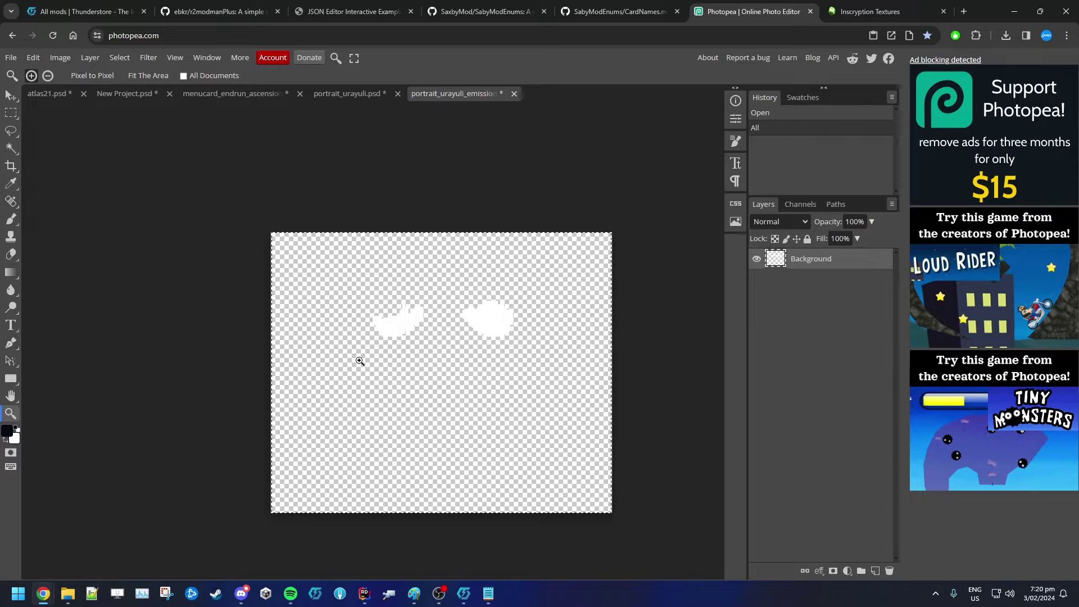
# On portrait_urayuli.psd, preview the white-eye Layer 1, then leave it hidden
pyautogui.click(376, 94)
pyautogui.click(757, 258)
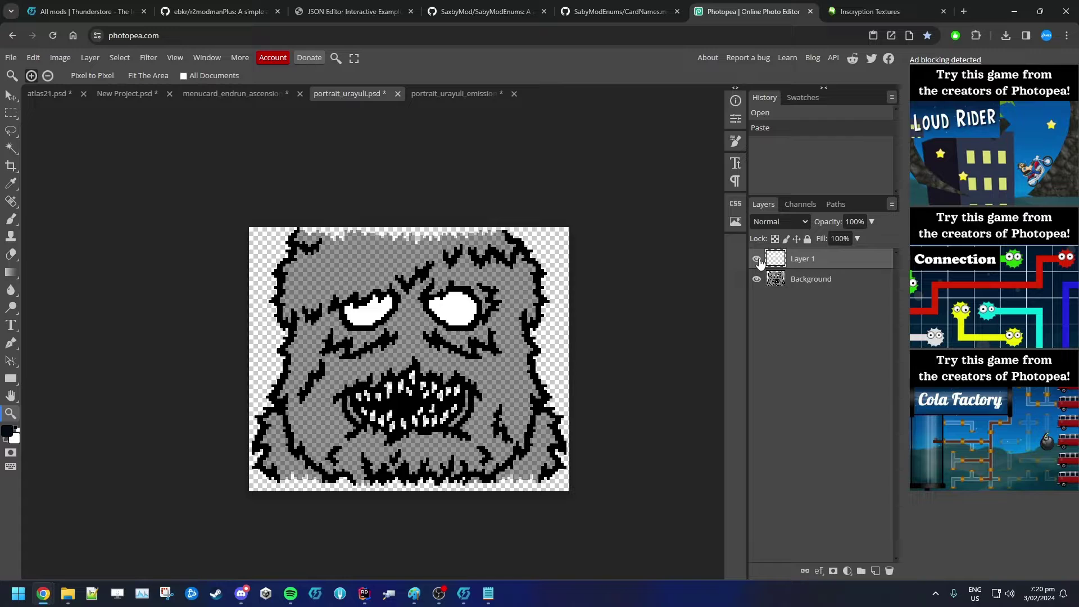
pyautogui.click(757, 260)
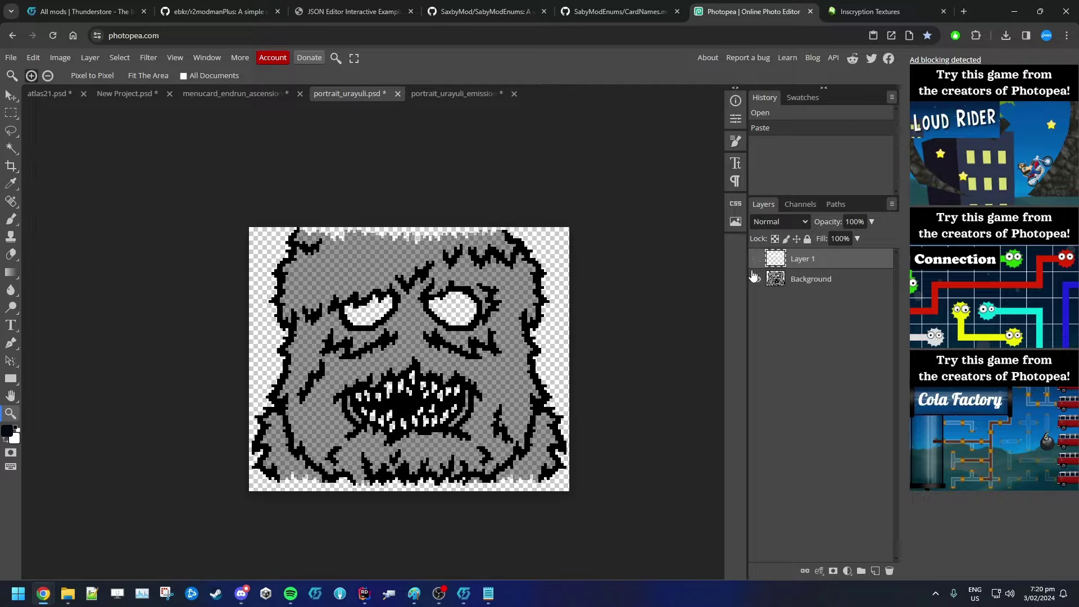
pyautogui.click(869, 11)
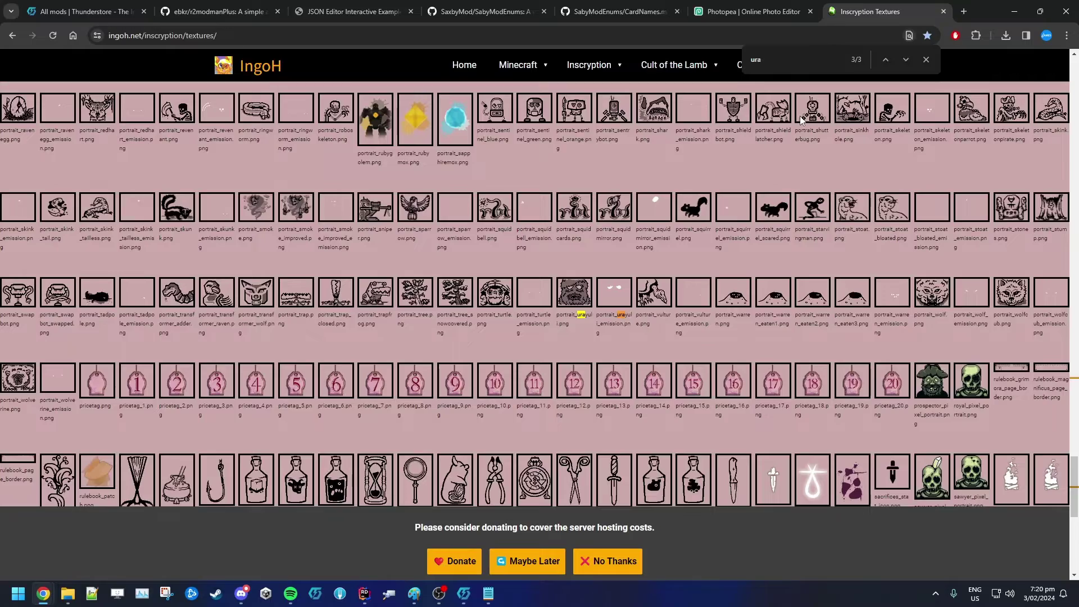
# Browse the ingoh.net Inscryption card textures for portrait and emission examples, then return to Photopea
pyautogui.scroll(15, 692, 308)
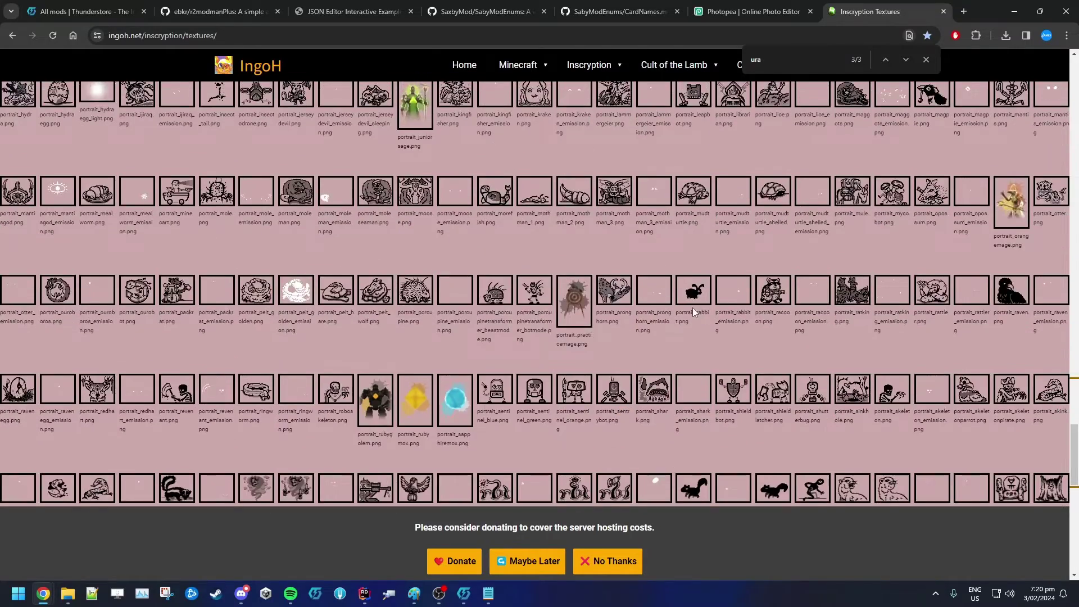
pyautogui.scroll(15, 693, 306)
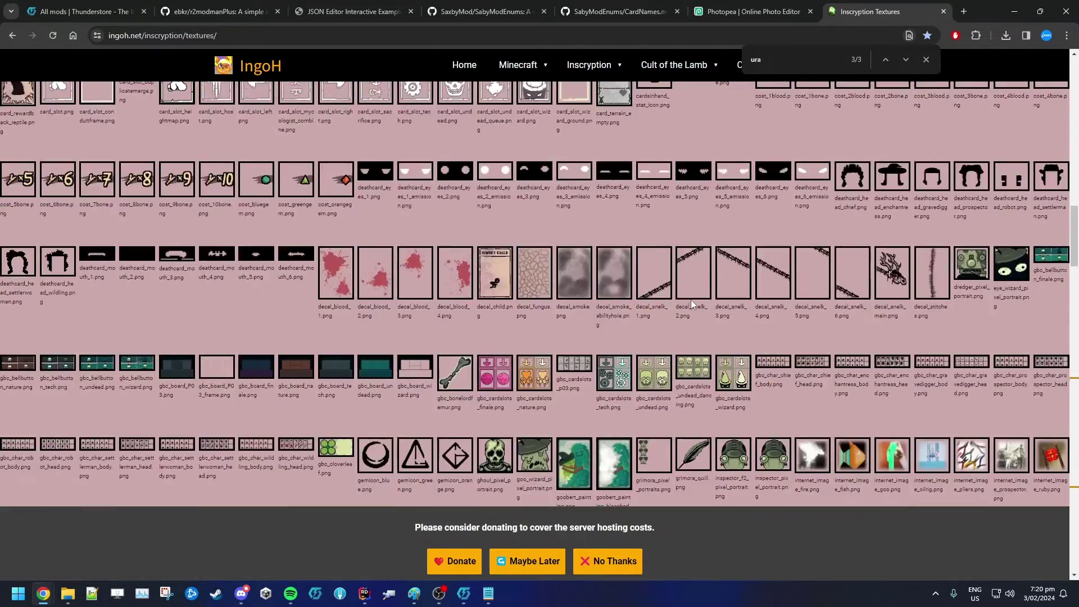
pyautogui.scroll(5, 700, 314)
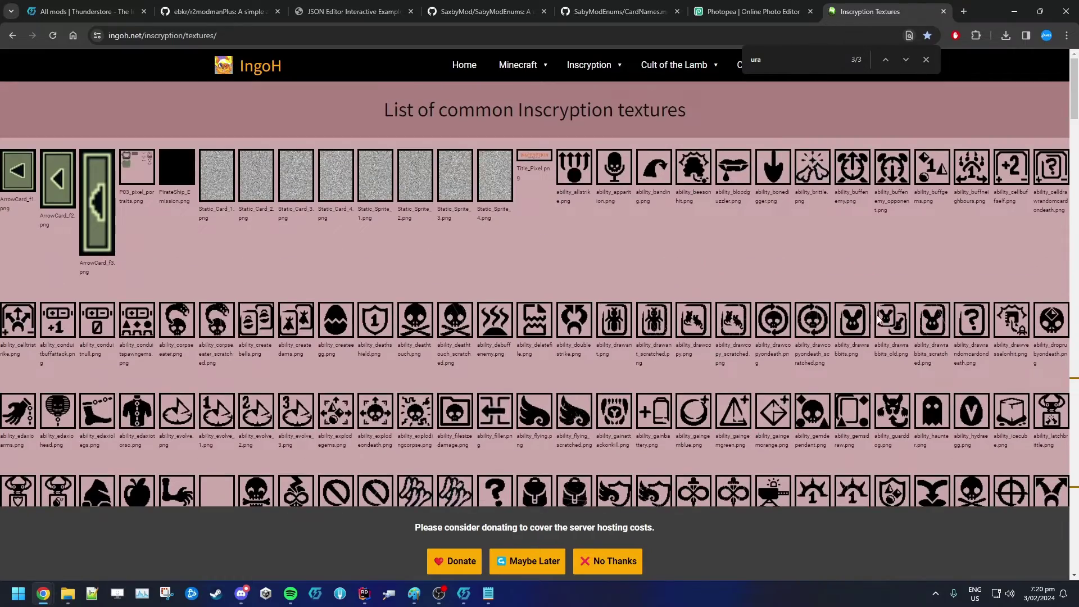
pyautogui.scroll(-10, 586, 331)
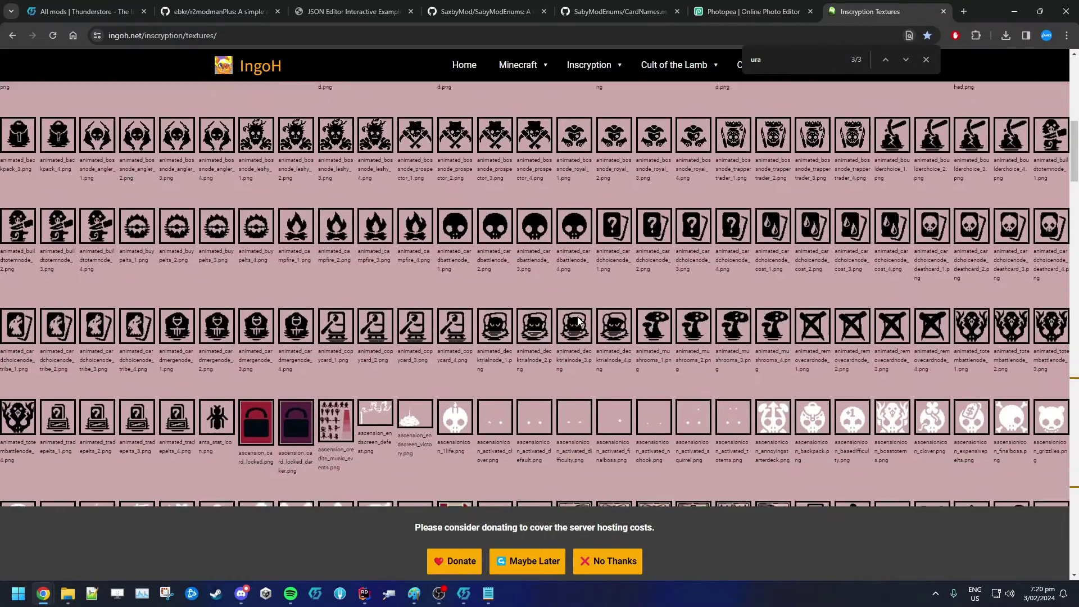
pyautogui.scroll(-4, 852, 306)
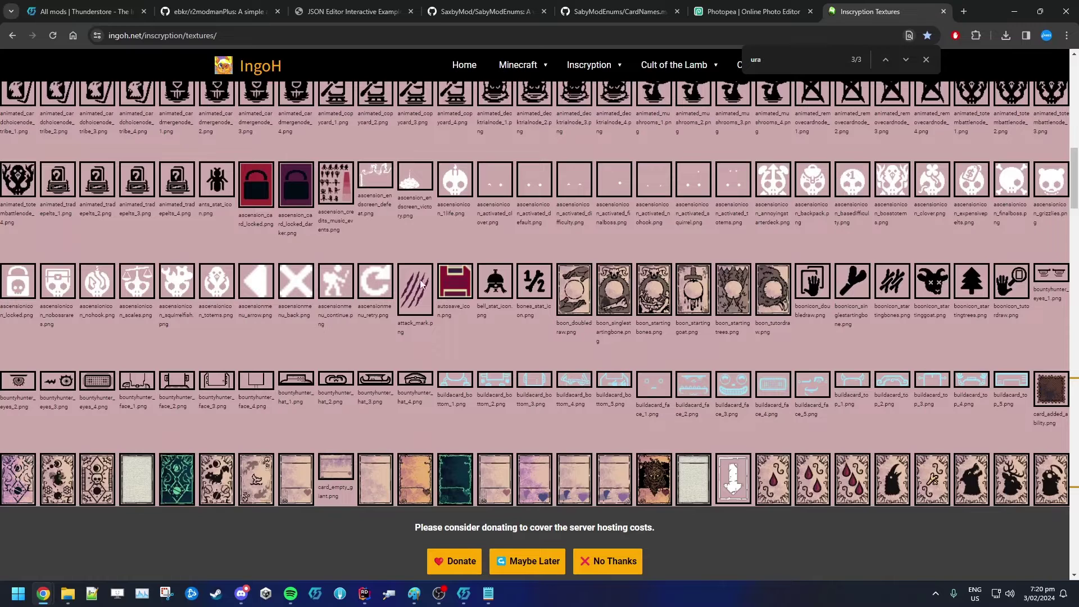
pyautogui.scroll(-3, 832, 228)
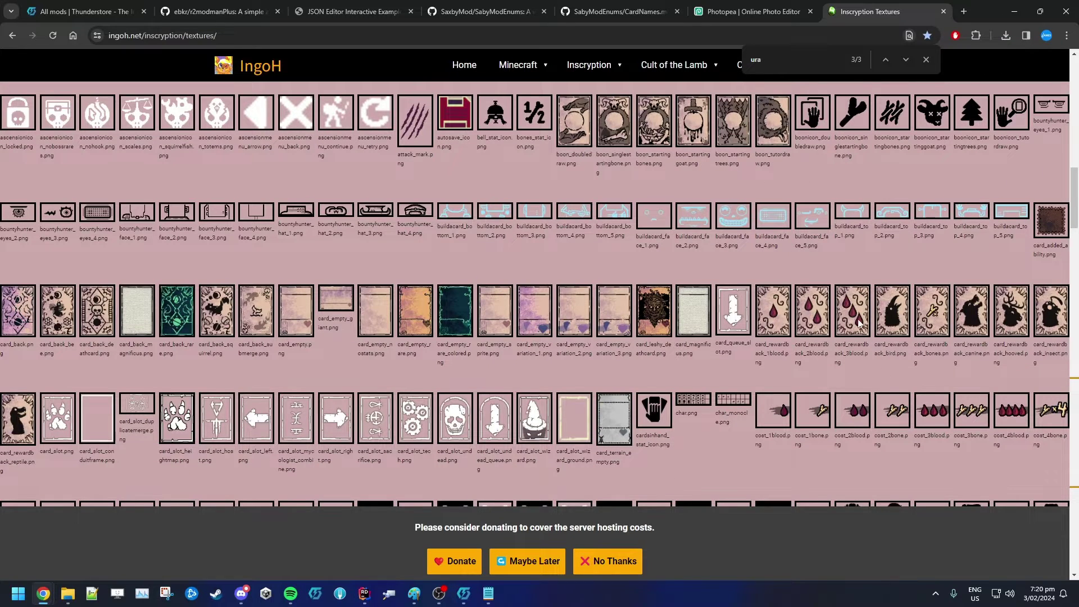
pyautogui.scroll(-1, 967, 332)
pyautogui.scroll(-2, 968, 316)
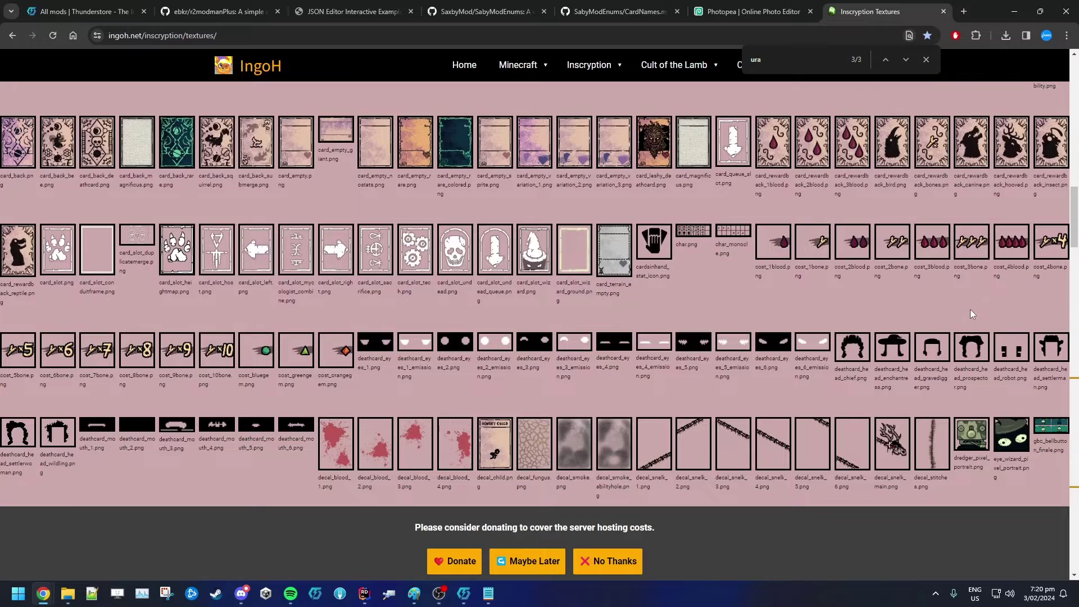
pyautogui.scroll(-15, 736, 289)
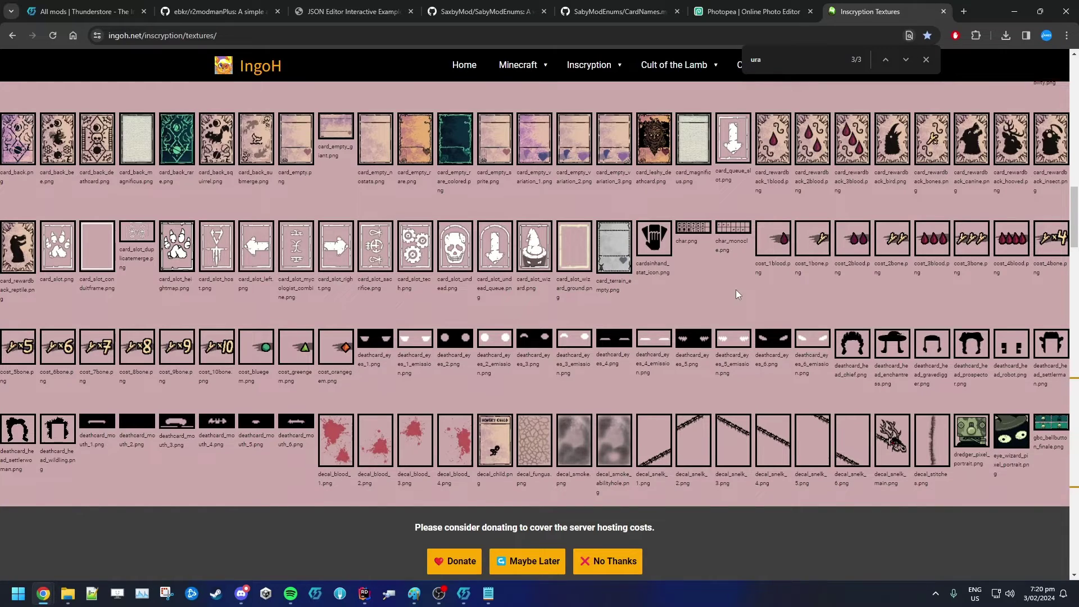
pyautogui.scroll(-3, 737, 284)
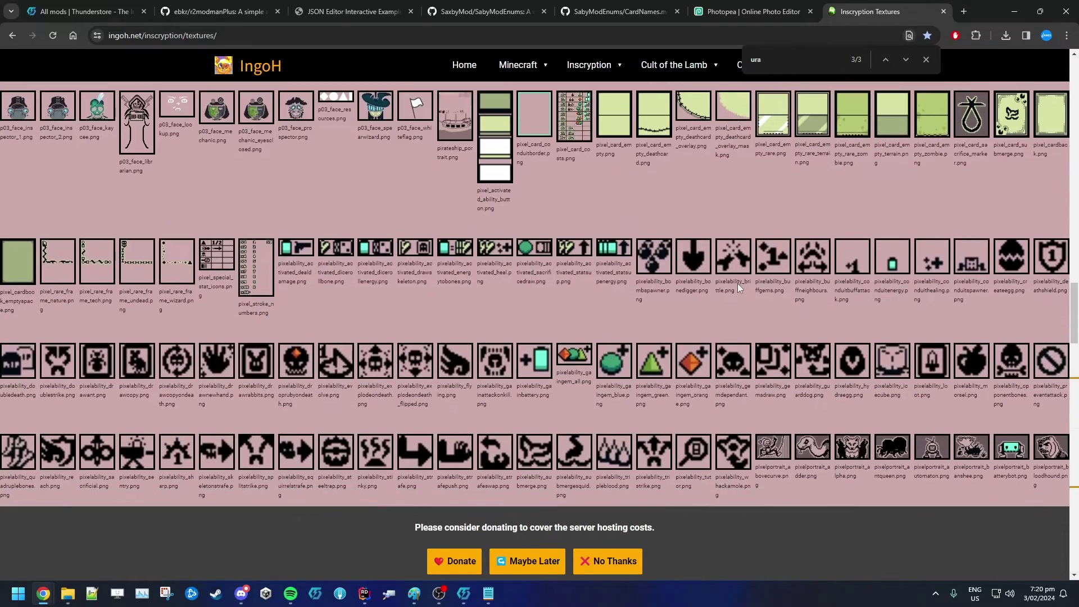
pyautogui.scroll(-3, 739, 288)
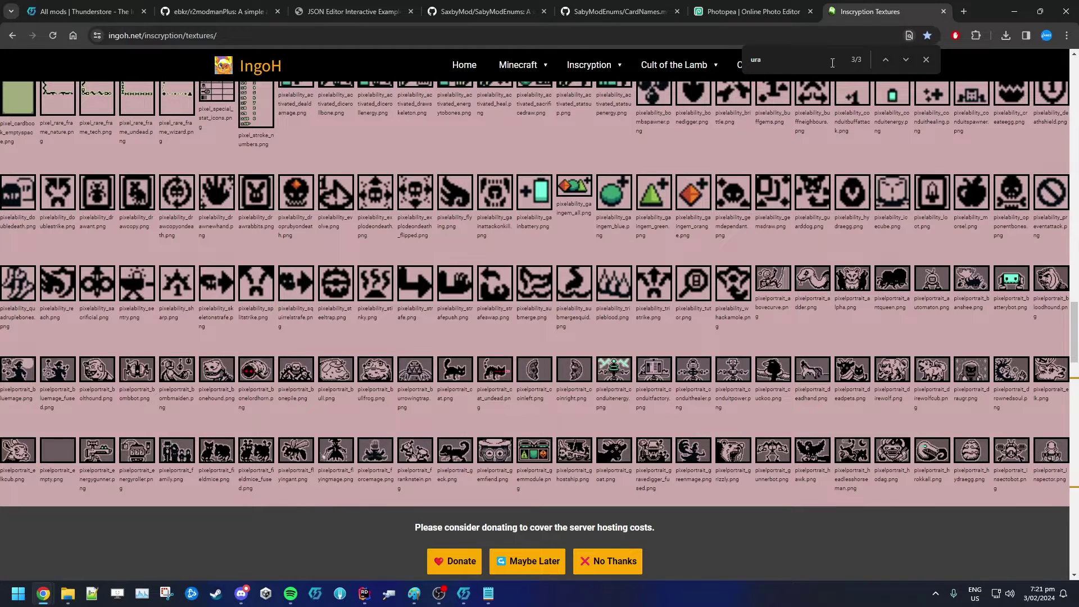
pyautogui.click(747, 16)
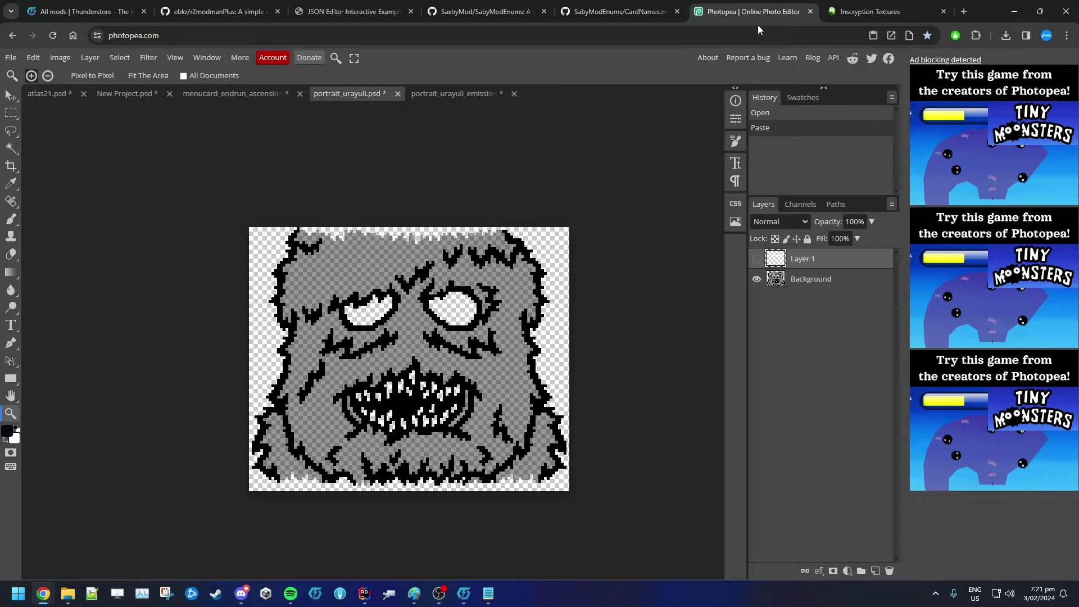
# Verify in Image Size that the portrait is 114 × 94 pixels, then view the emission document
pyautogui.click(61, 58)
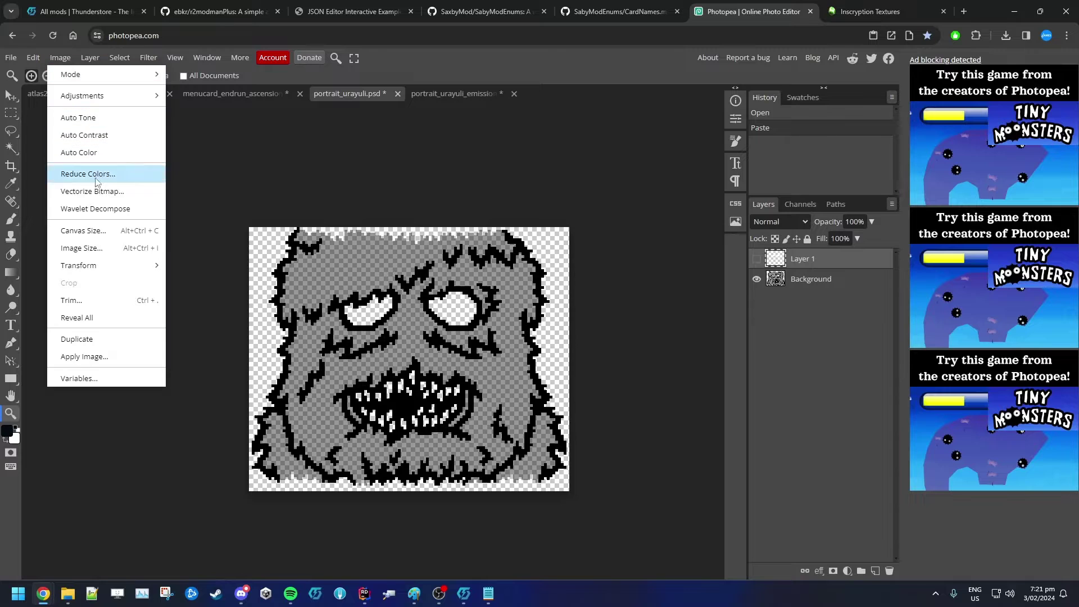
pyautogui.click(100, 248)
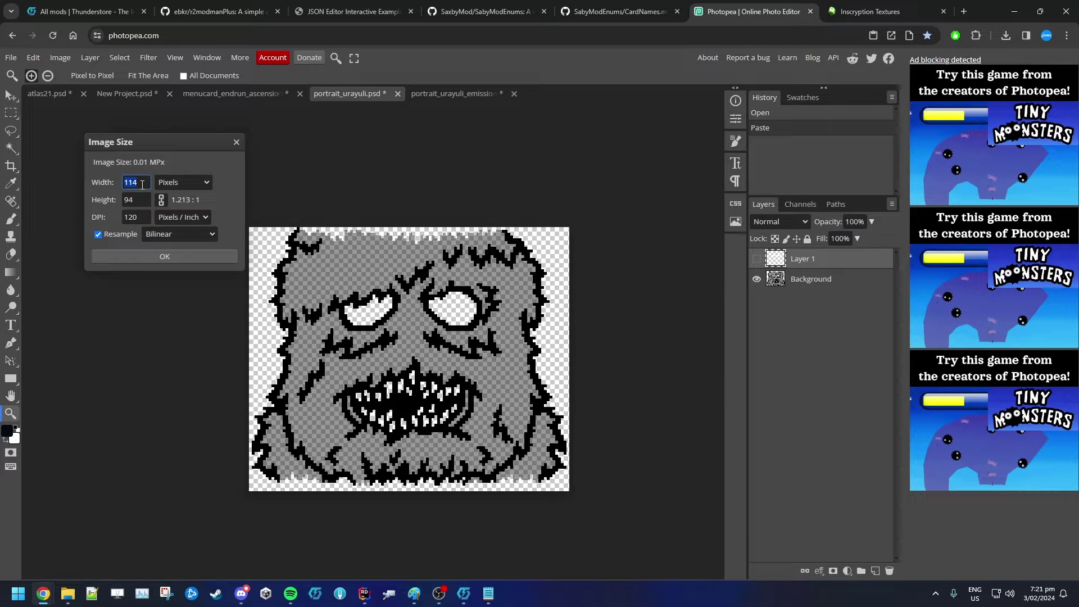
pyautogui.press('Tab')
pyautogui.click(139, 204)
pyautogui.click(235, 145)
pyautogui.click(461, 96)
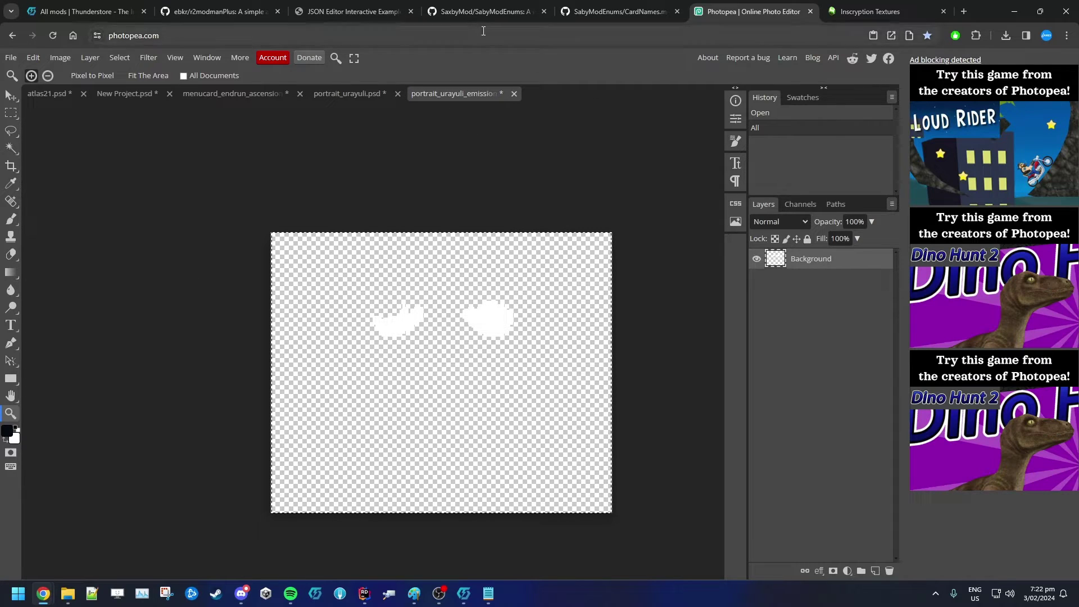
# In the JSON Editor, confirm texture fields need 114x94 and pixelTexture needs 41x28
pyautogui.click(491, 14)
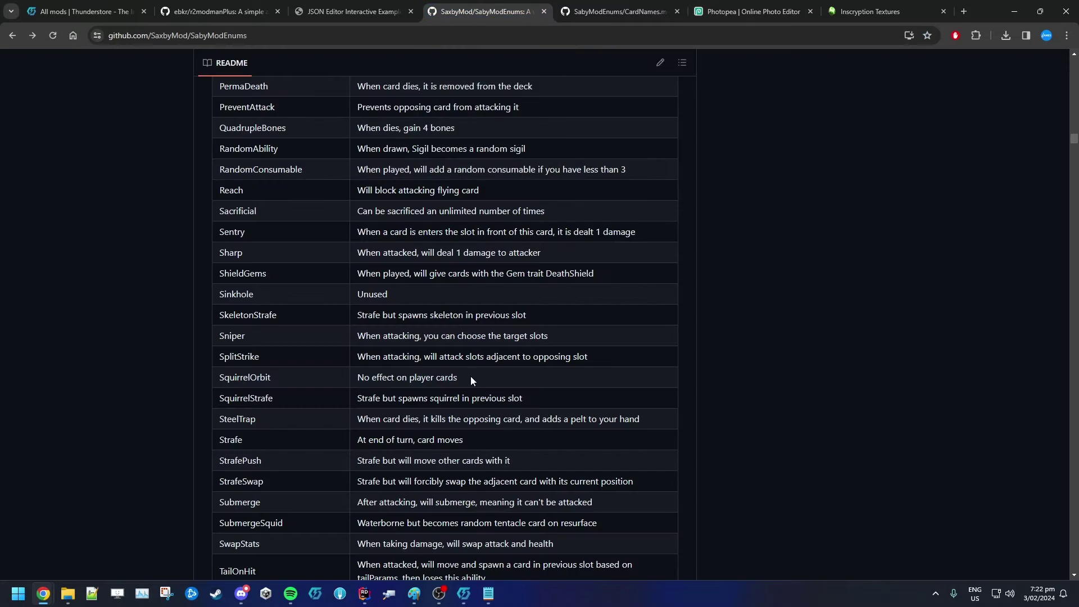
pyautogui.click(598, 9)
pyautogui.click(220, 11)
pyautogui.click(355, 12)
pyautogui.scroll(-20, 79, 340)
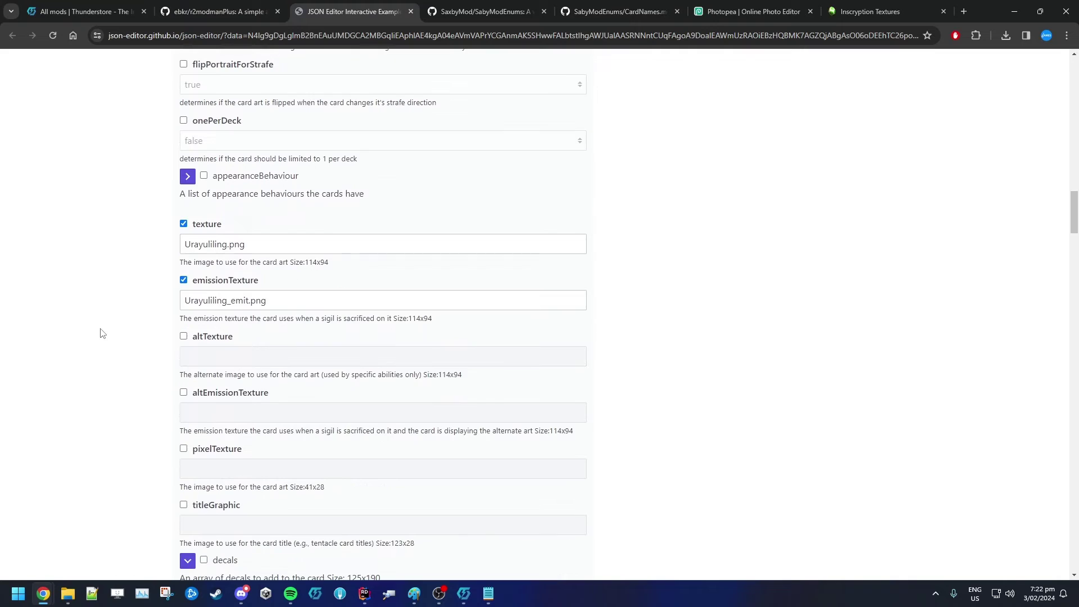
pyautogui.doubleClick(308, 488)
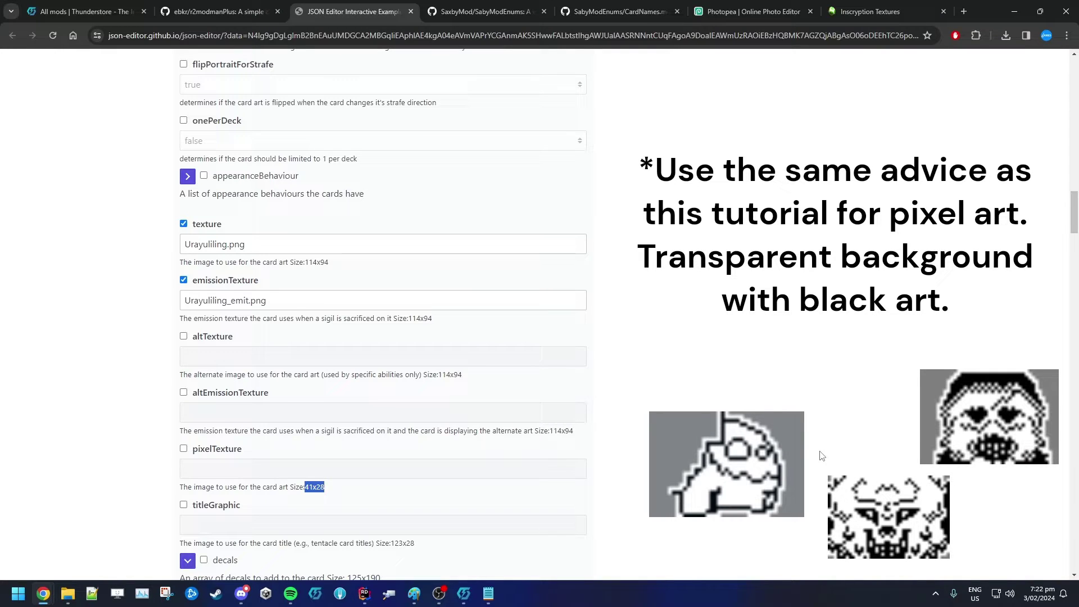
# Go back to the portrait_urayuli.psd document in Photopea
pyautogui.click(871, 12)
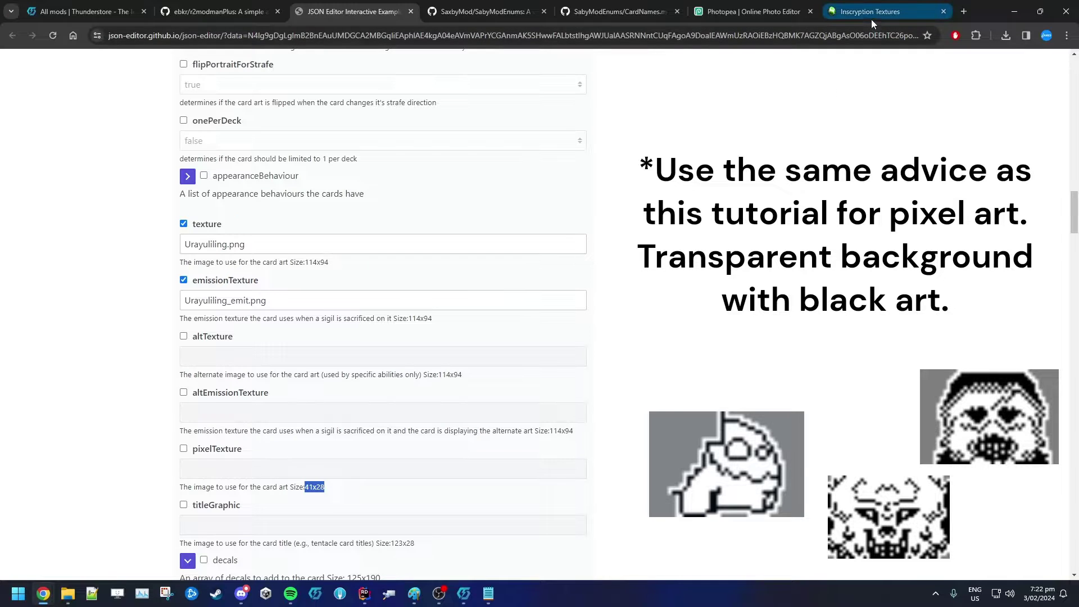
pyautogui.click(777, 12)
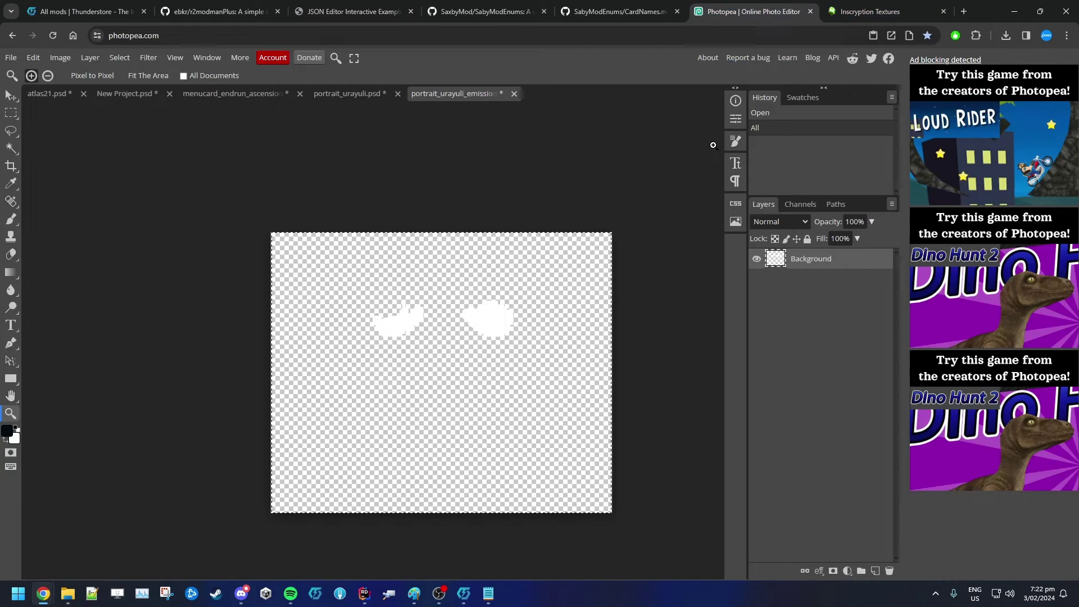
pyautogui.click(343, 92)
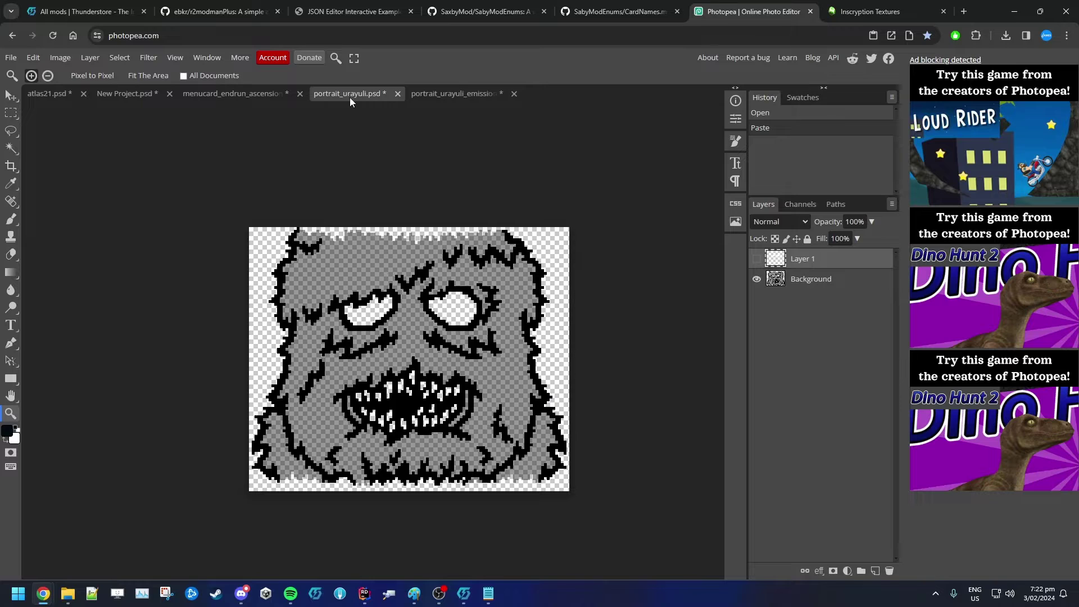